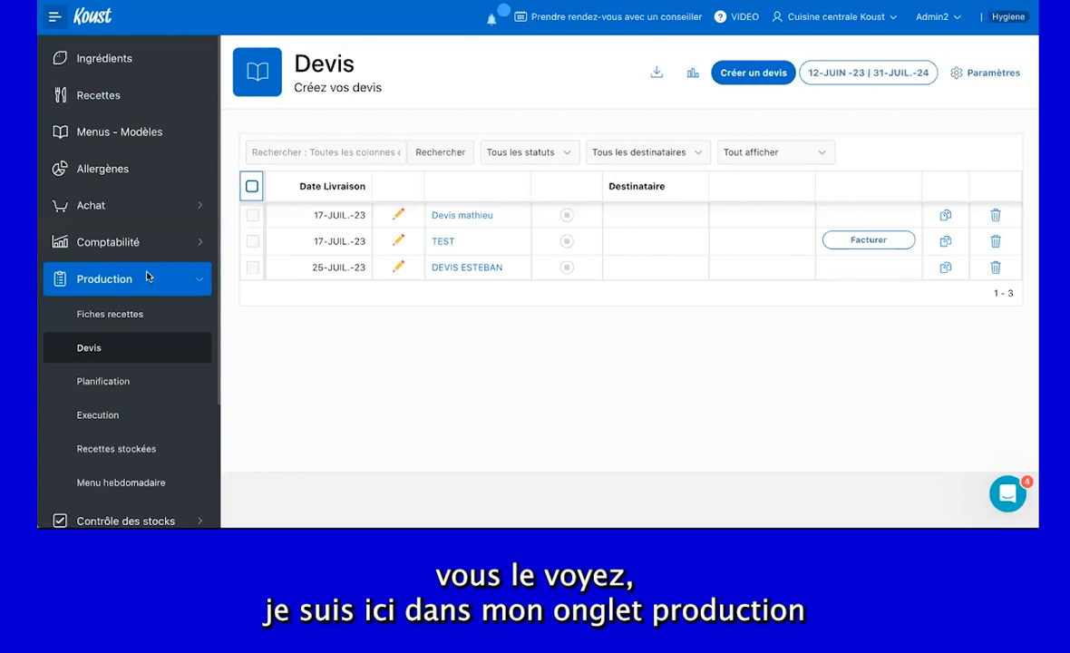
Create a new production quote named "DEVIS" plus the customer's title and surname, for 100 people.
left_click(154, 354)
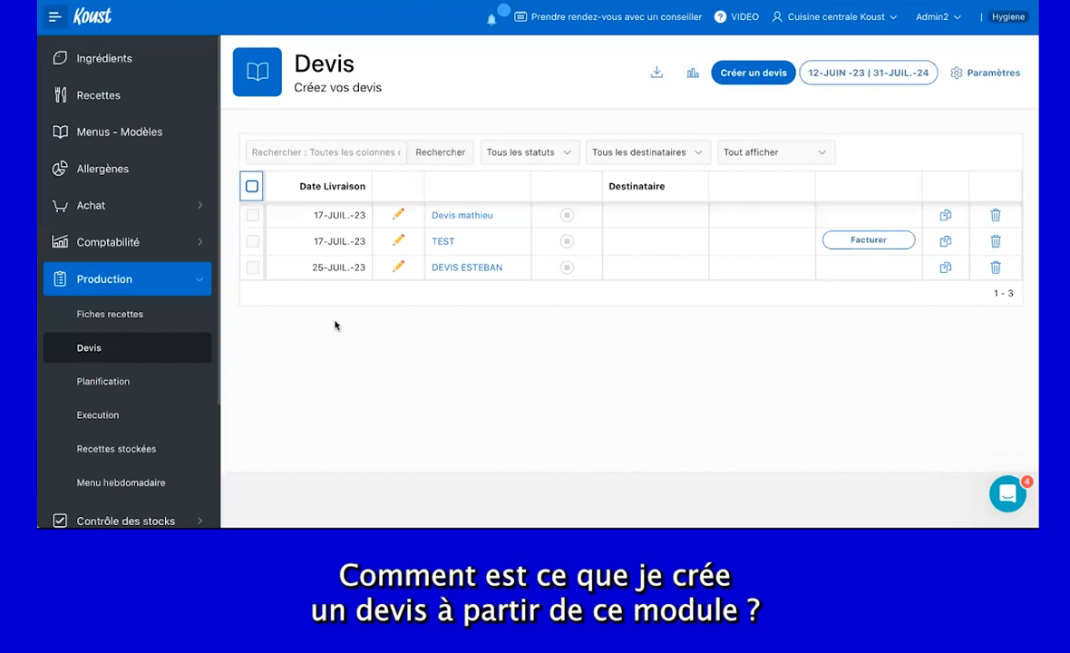
left_click(754, 75)
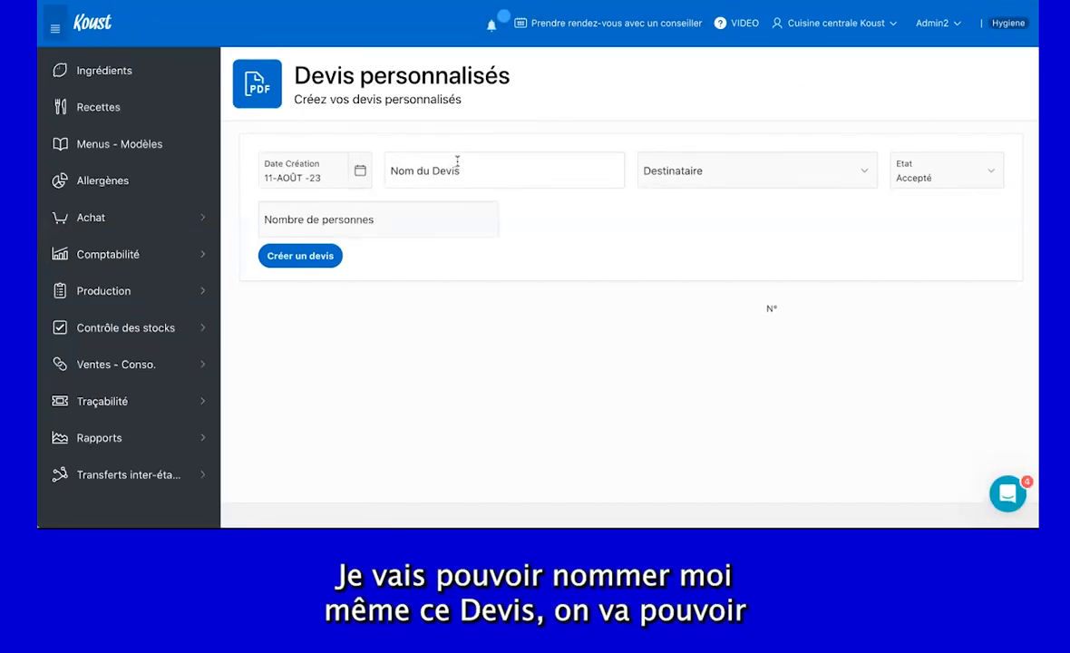
left_click(456, 168)
type("M")
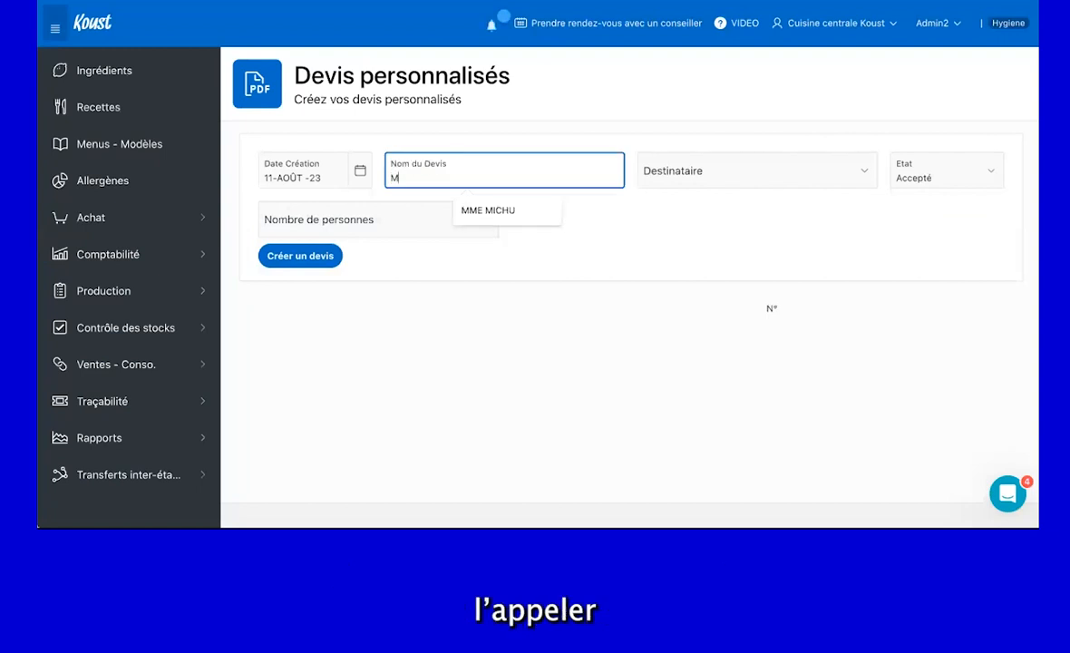
type("rDEVIS MR DUPONT")
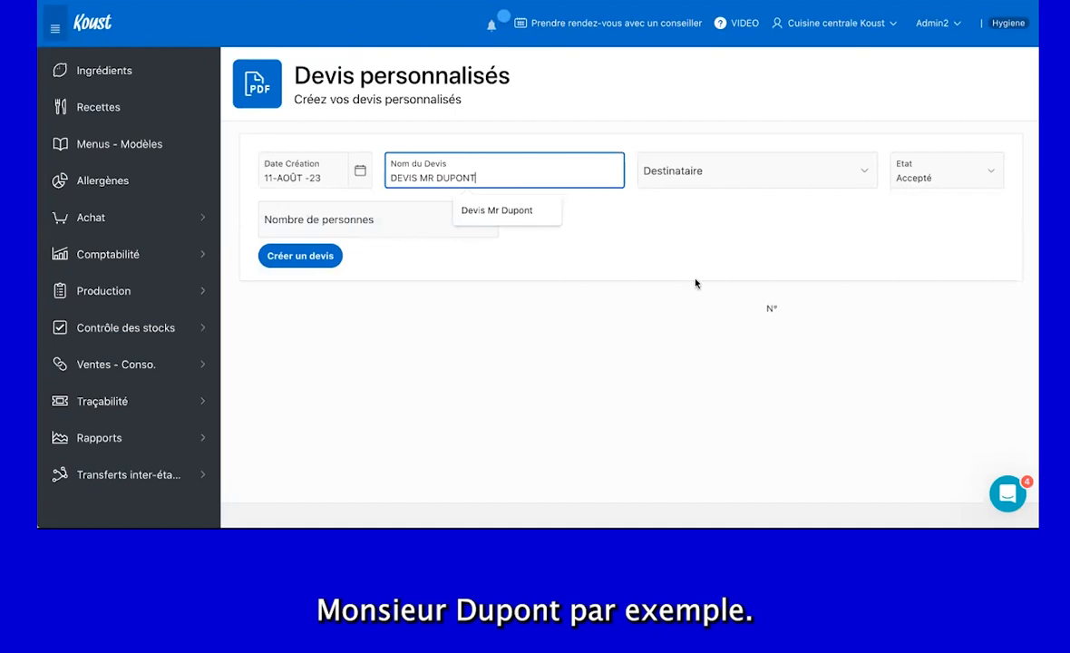
left_click(706, 279)
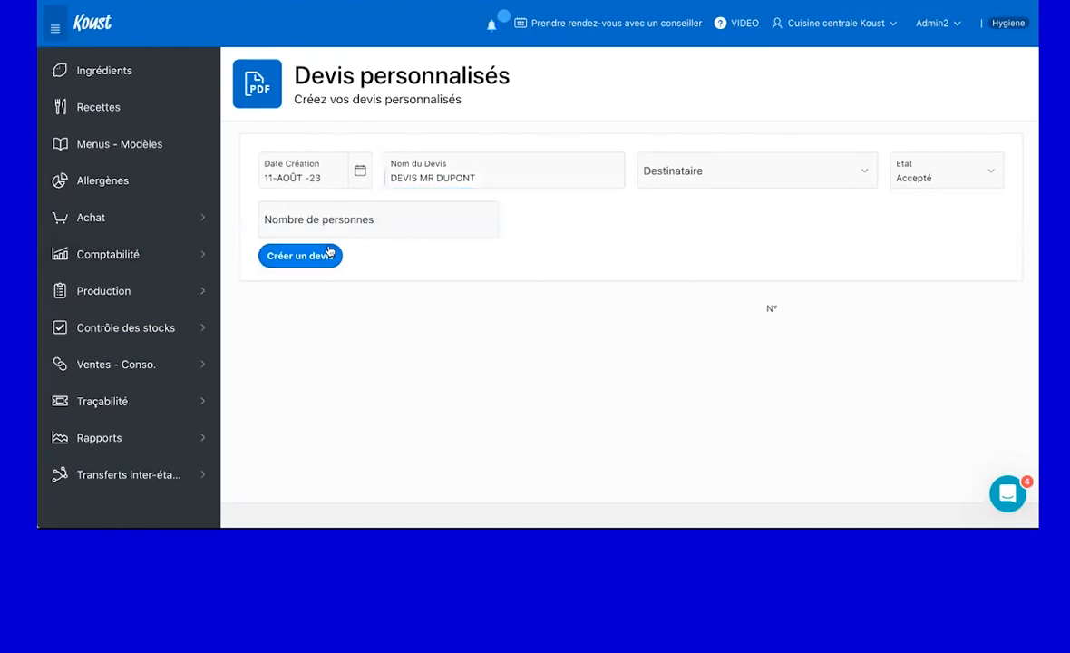
left_click(293, 221)
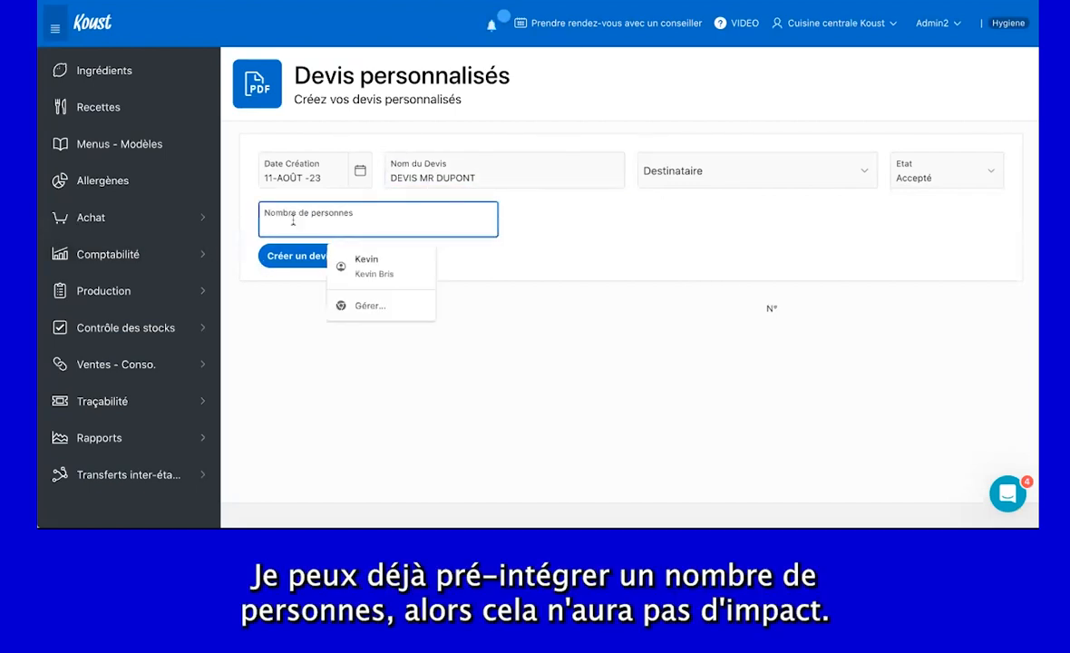
type("100")
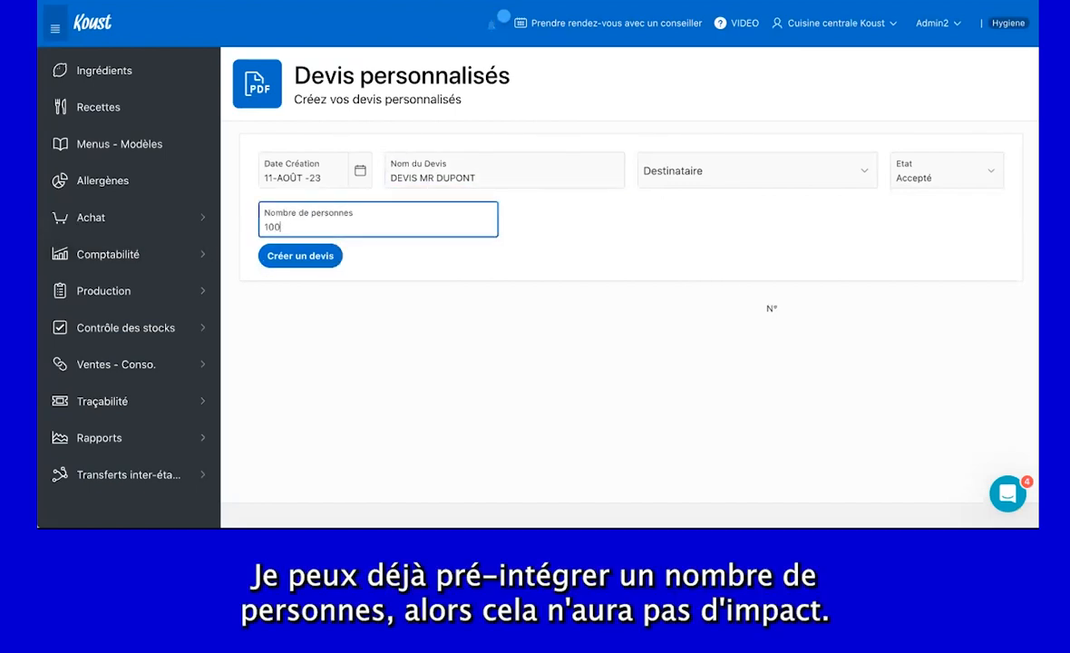
left_click(305, 257)
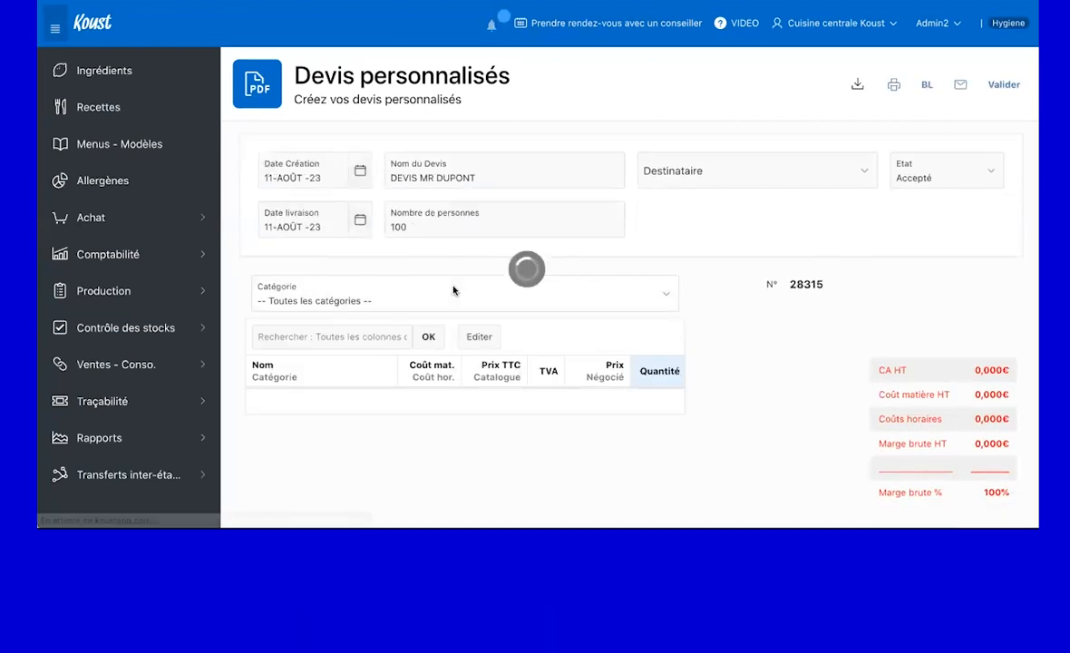
Enter a quantity of 100 for both the TARTE TATIN and TIRAMISU OREO desserts in the quote.
scroll(713, 363, "down", 3)
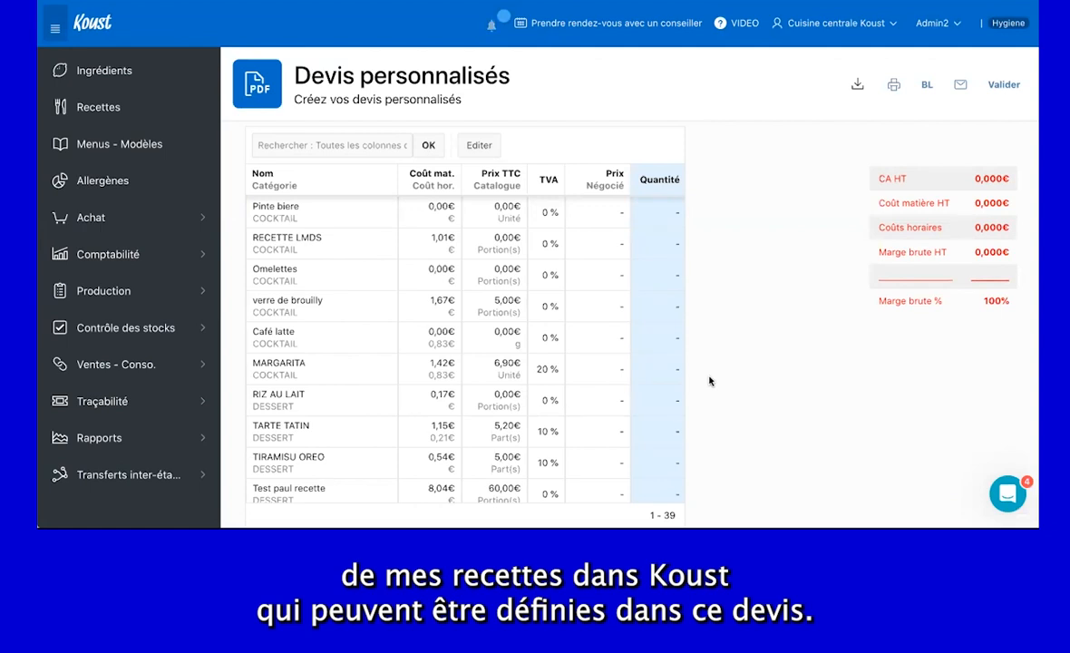
left_click(650, 436)
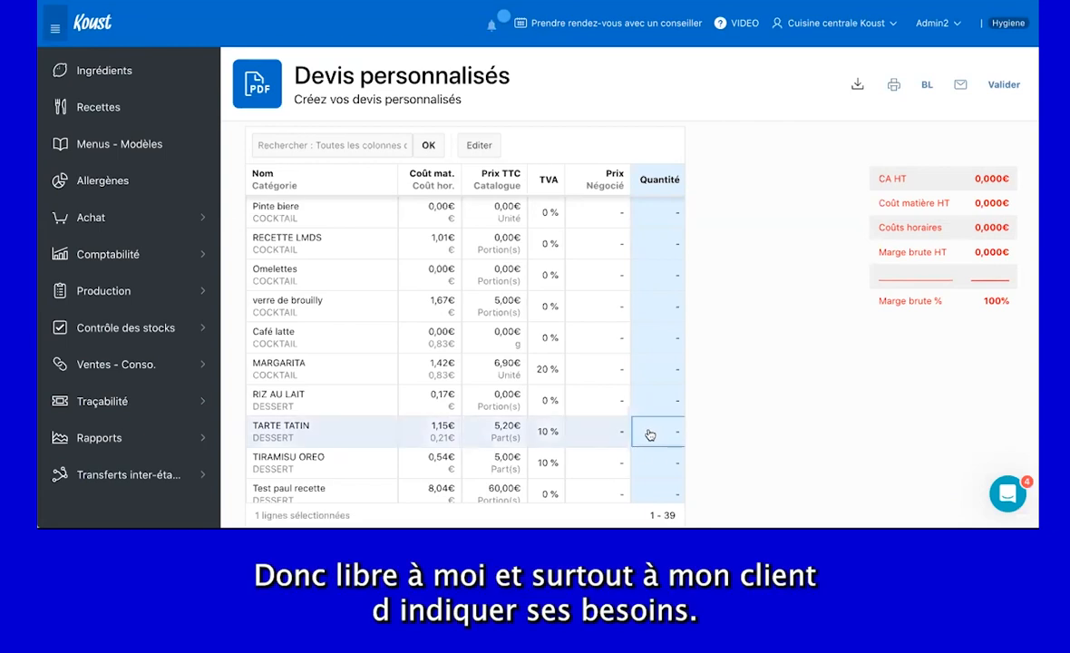
left_click(650, 431)
type("100")
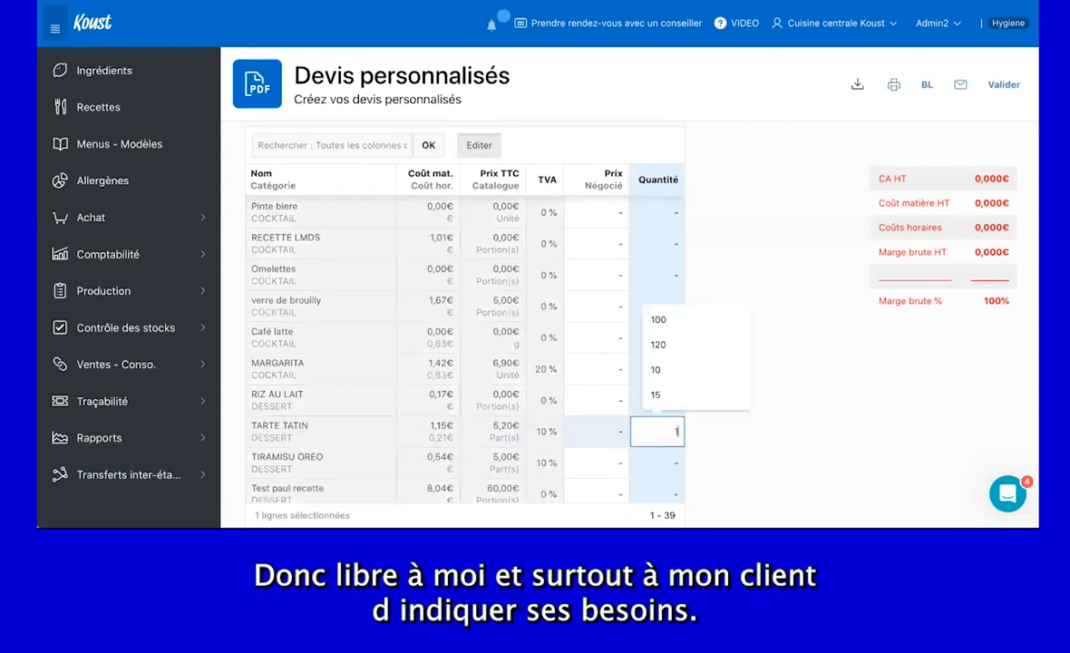
key("Return")
scroll(607, 404, "down", 1)
left_click(649, 359)
type("100")
key("Return")
scroll(677, 317, "up", 1)
scroll(677, 317, "up", 2)
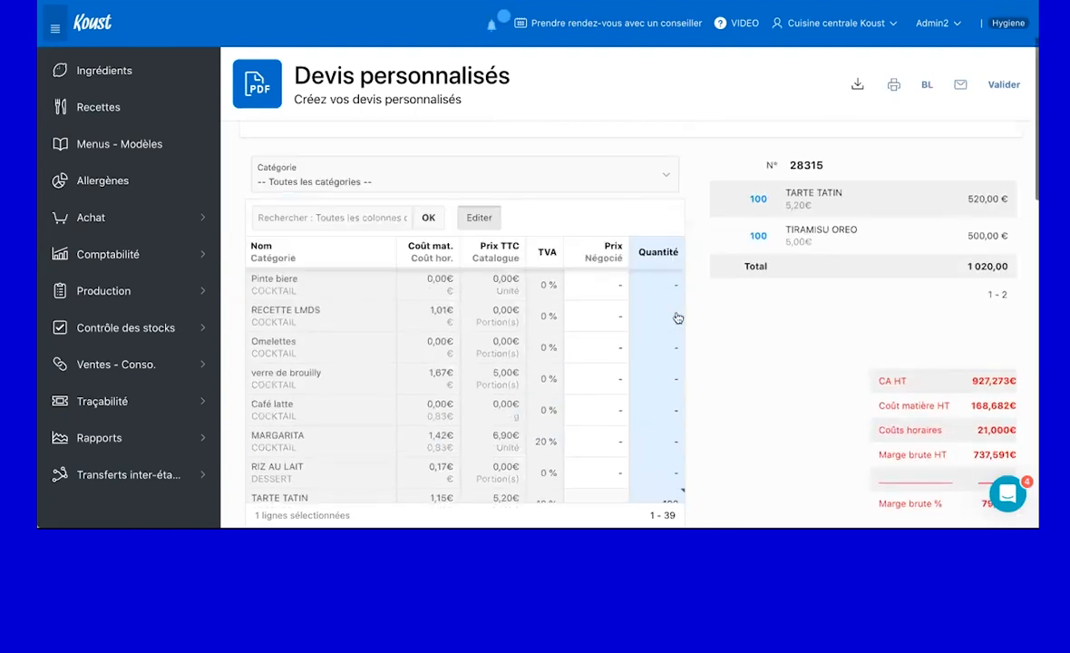
Enter a quantity of 100 for the Tomate / Mozza starter and the butternut cheesecake cocktail piece.
scroll(635, 290, "down", 5)
left_click(646, 318)
type("100")
key("Return")
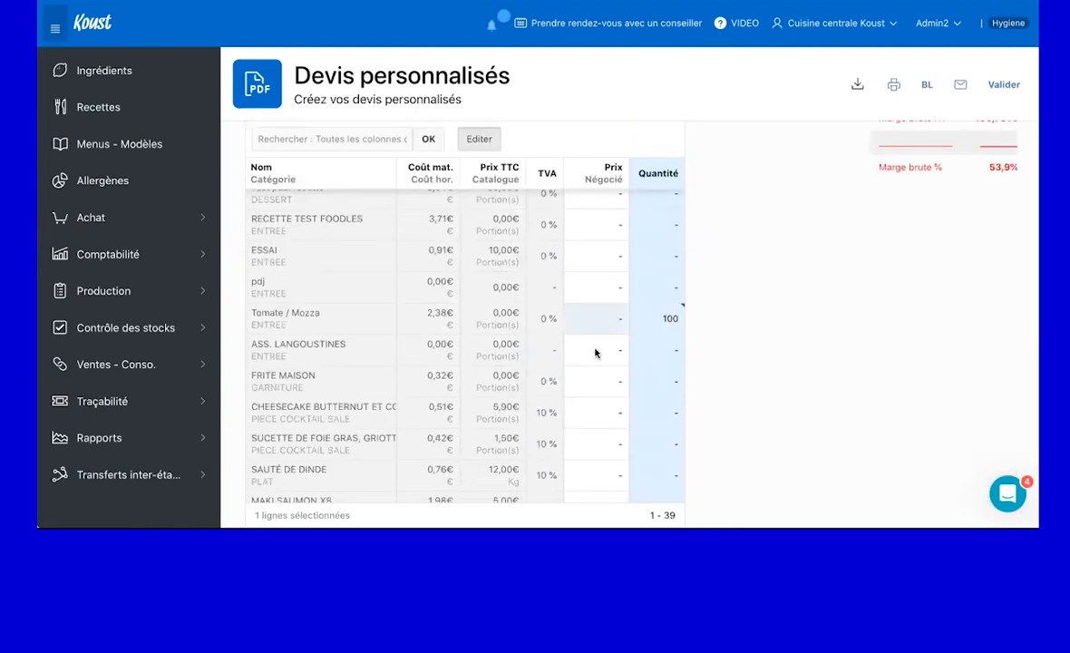
scroll(607, 345, "down", 1)
left_click(645, 326)
type("100")
key("Return")
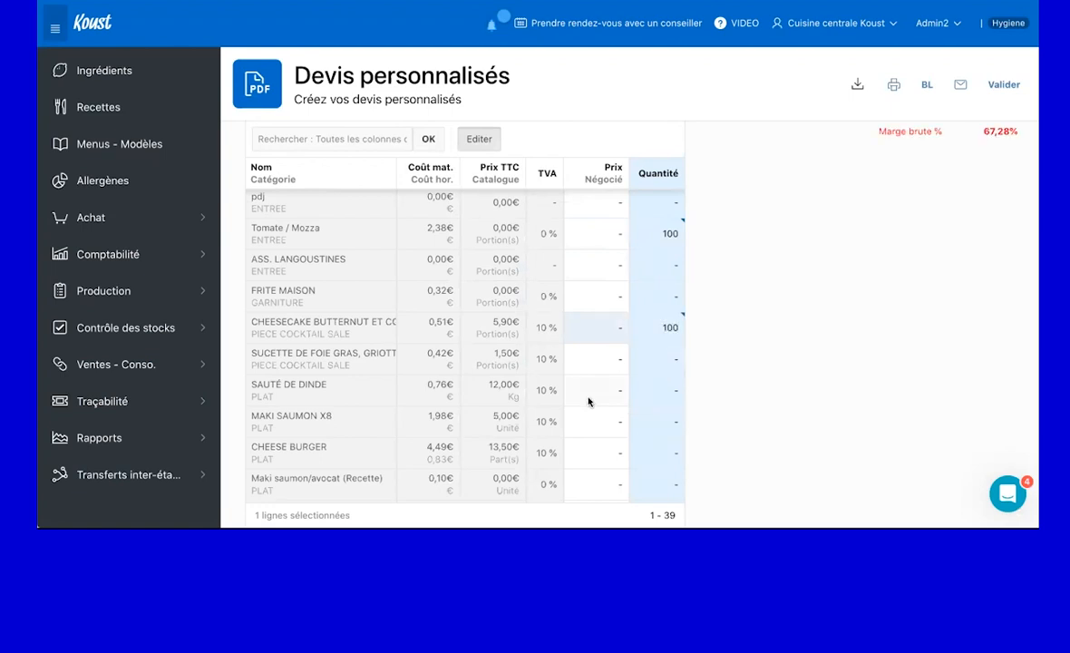
Enter a quantity of 100 for the CHEESE BURGER dish and review the quote's lines, costs and margin.
scroll(590, 401, "down", 1)
left_click(655, 365)
type("100")
left_click(771, 345)
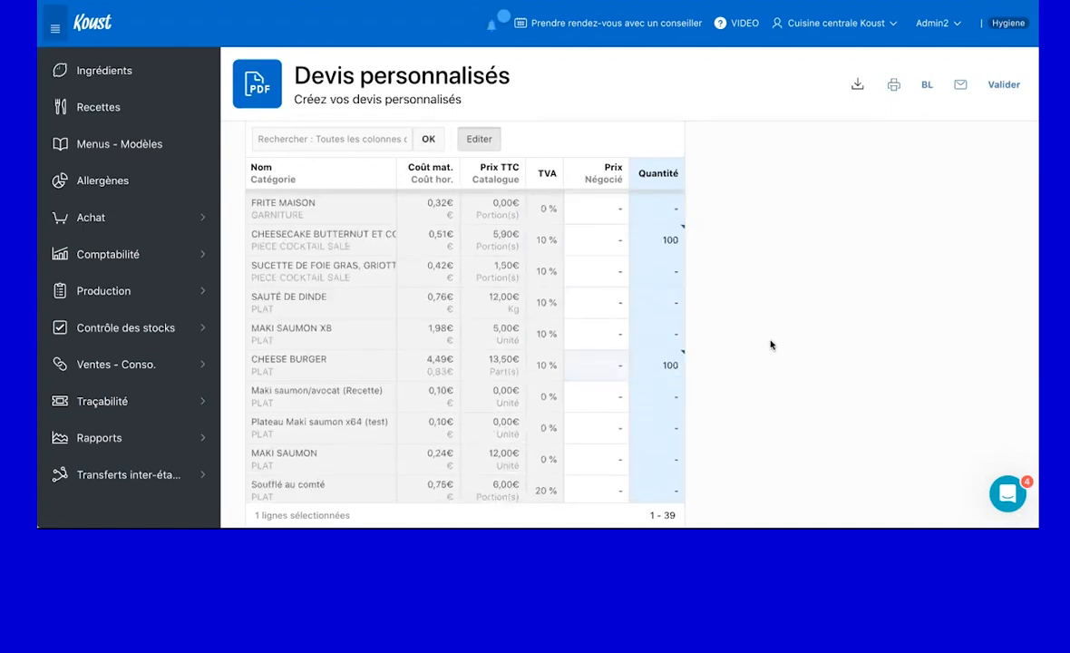
scroll(771, 345, "up", 4)
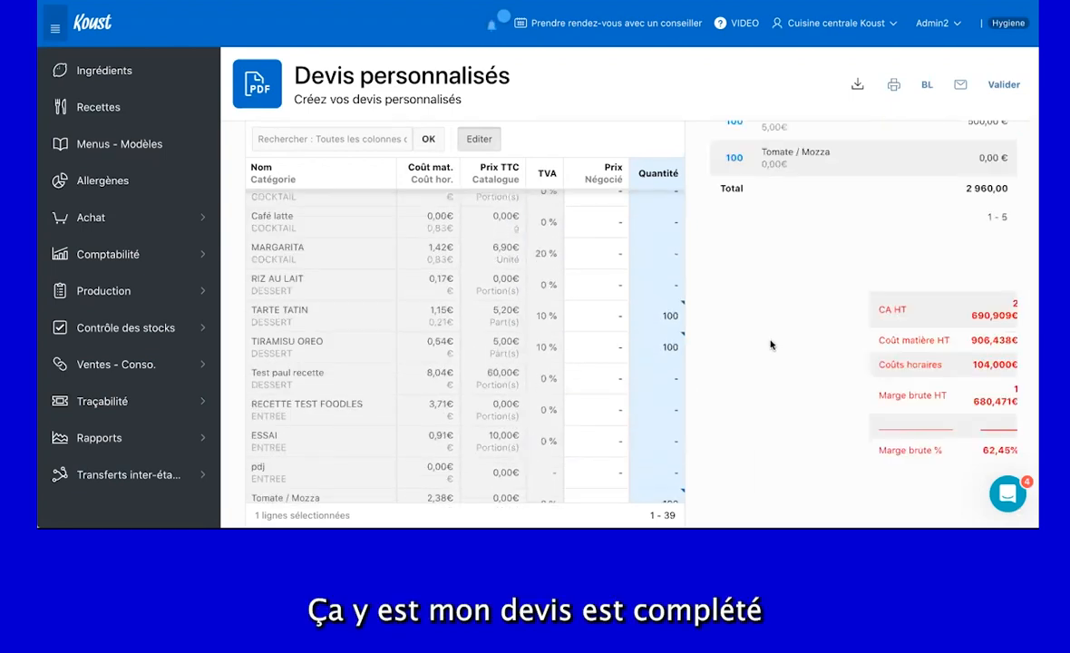
scroll(771, 344, "up", 3)
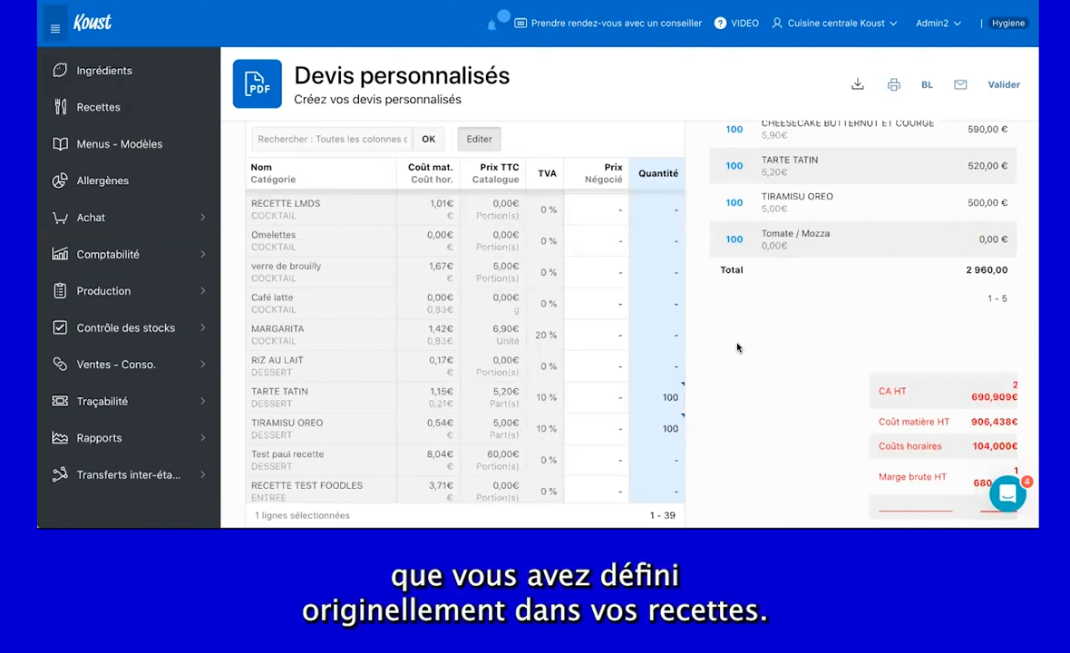
scroll(739, 348, "down", 2)
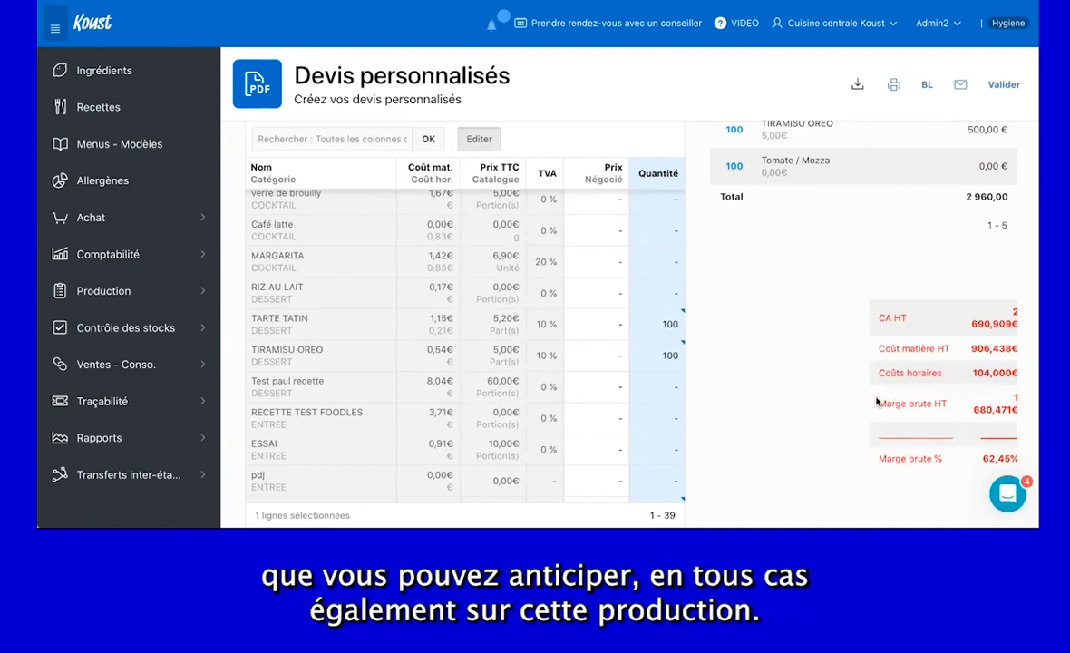
Set the quote's delivery date to 25 August 2023.
scroll(877, 402, "up", 5)
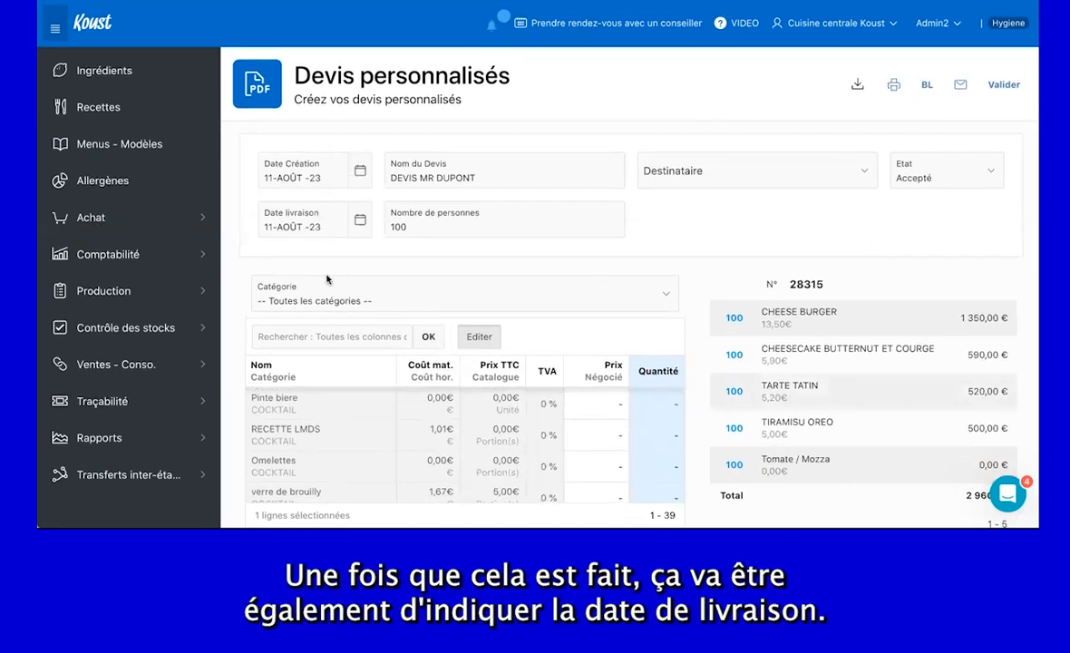
left_click(361, 223)
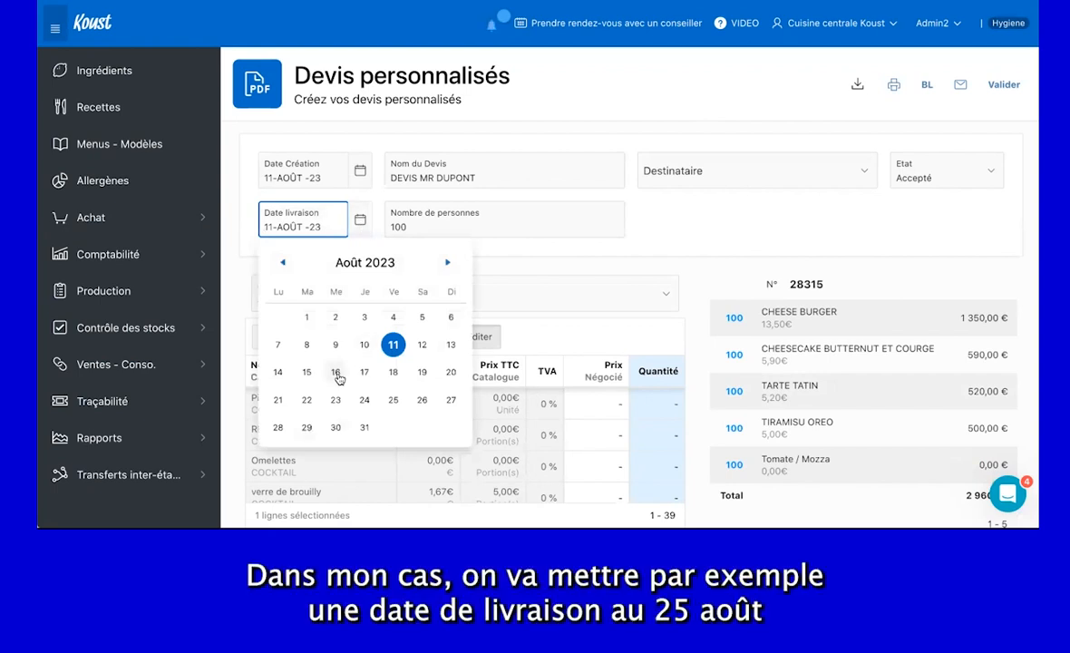
left_click(393, 400)
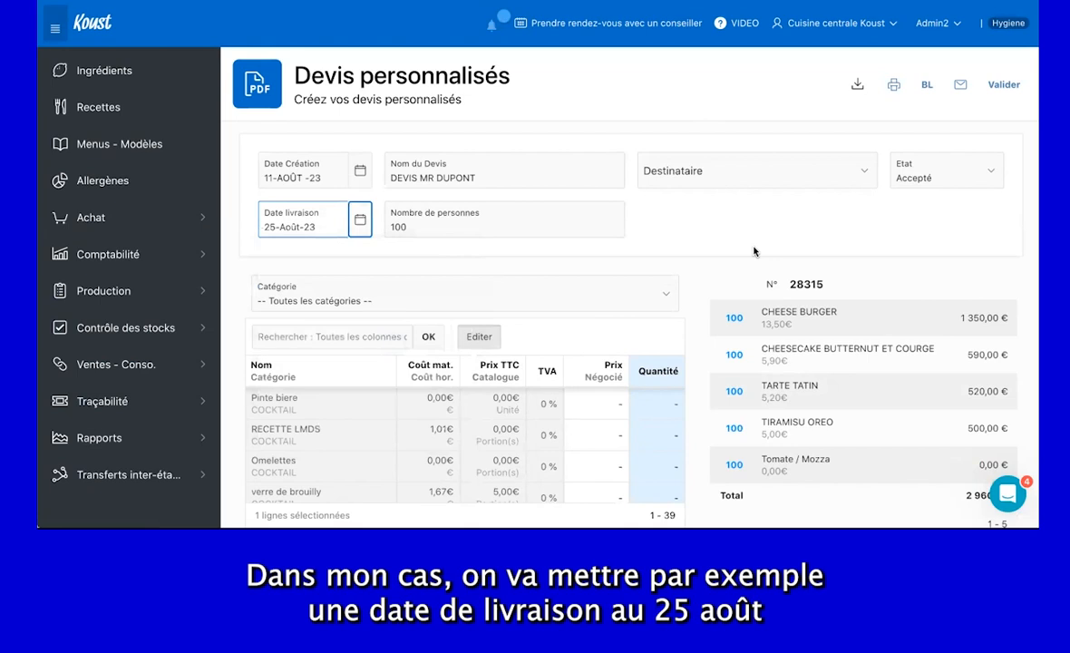
Validate the quote and create a production from it in the list of quotes.
left_click(1004, 86)
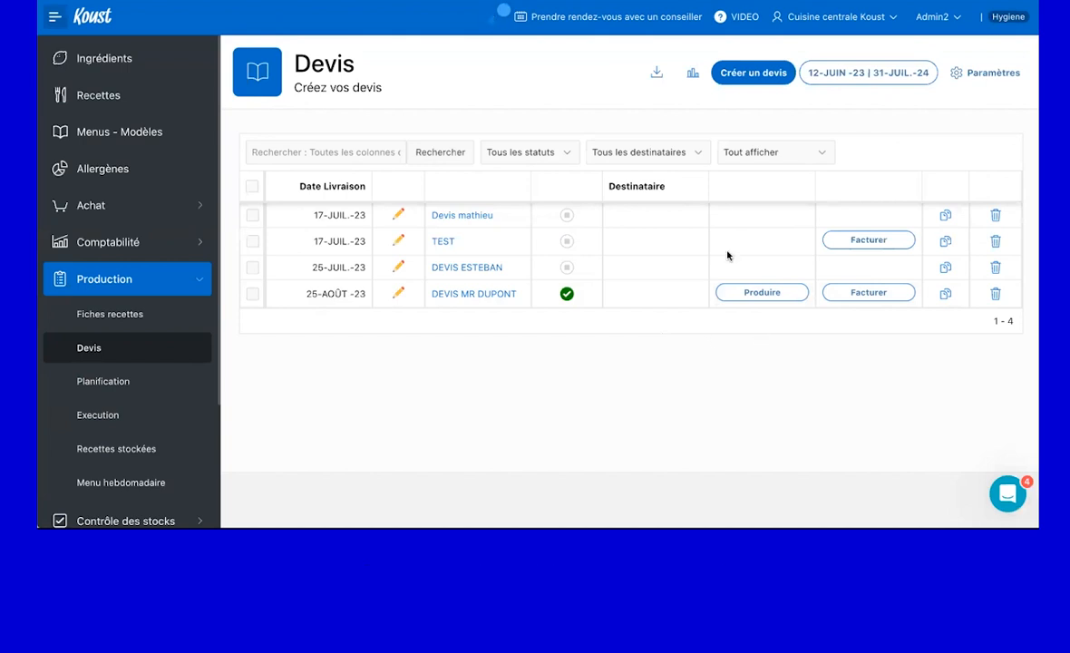
left_click(758, 297)
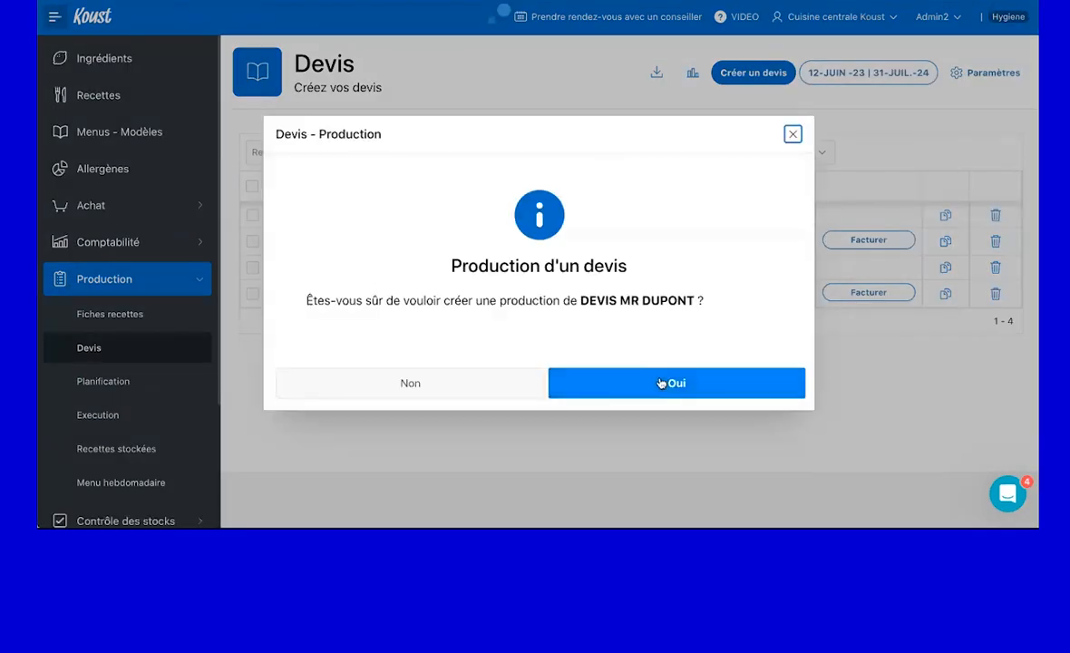
left_click(661, 382)
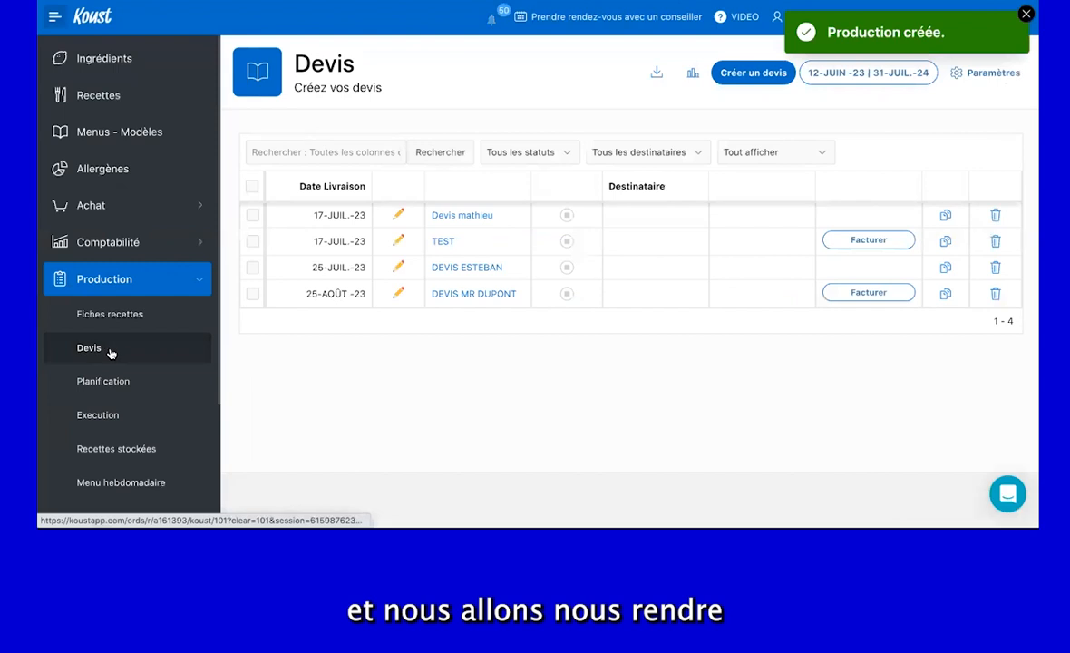
Open the quote's production on 25 August from the calendar view of the production planning.
left_click(96, 385)
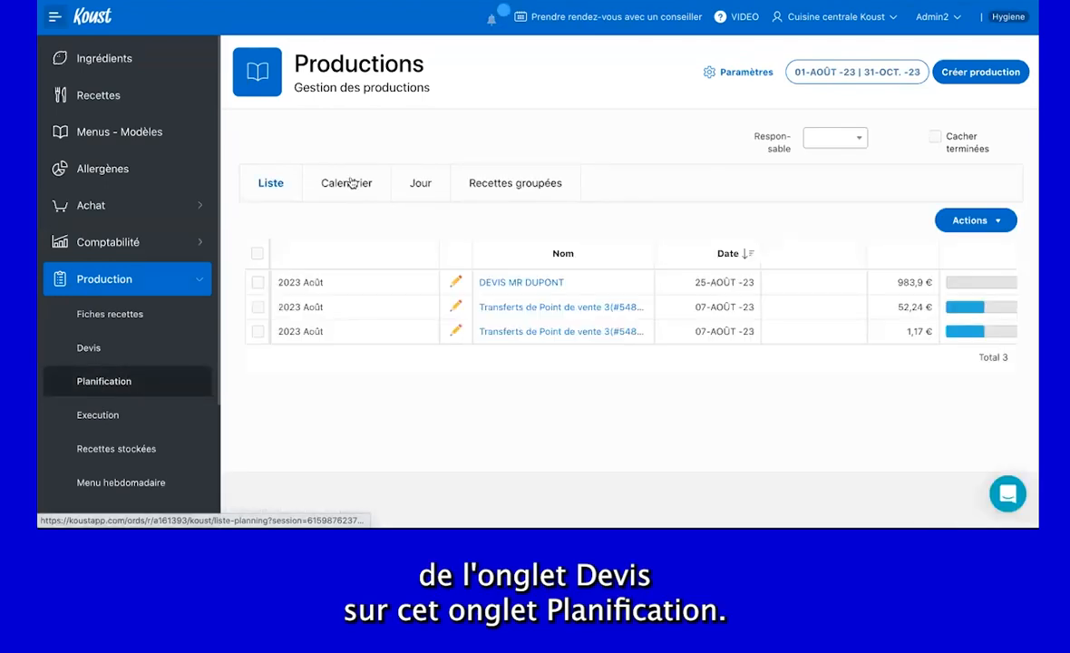
left_click(349, 183)
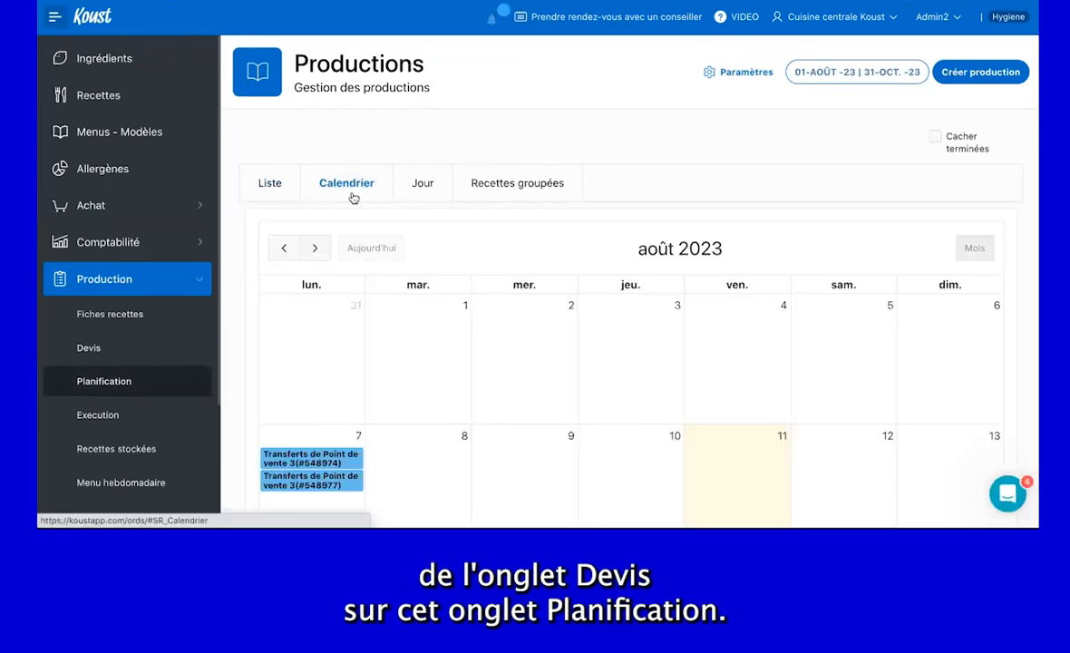
scroll(475, 334, "down", 5)
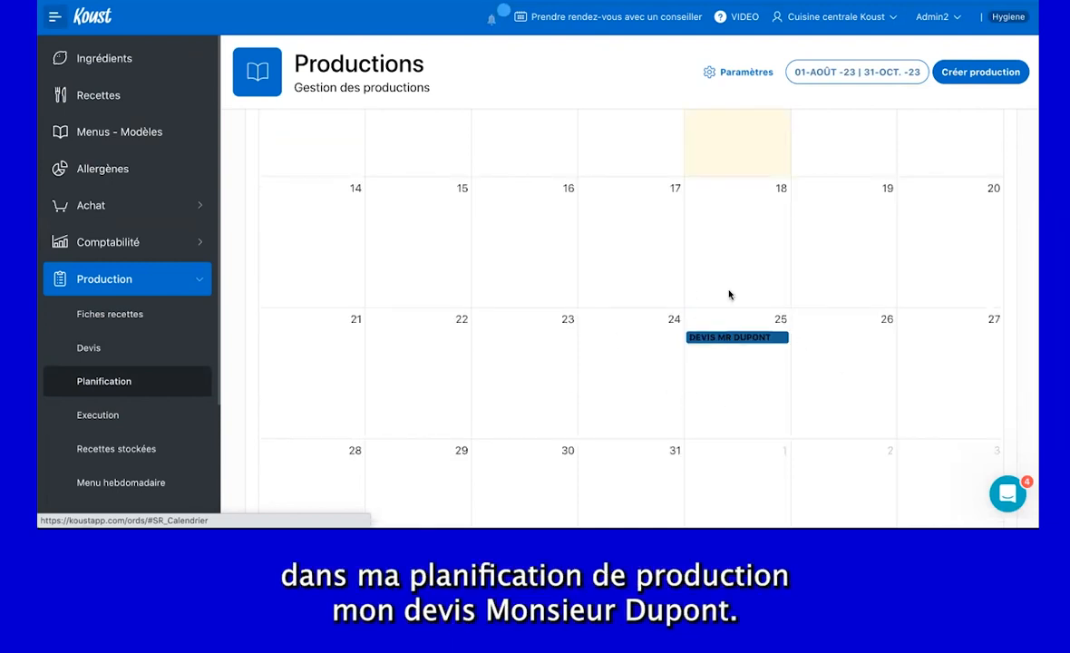
left_click(772, 339)
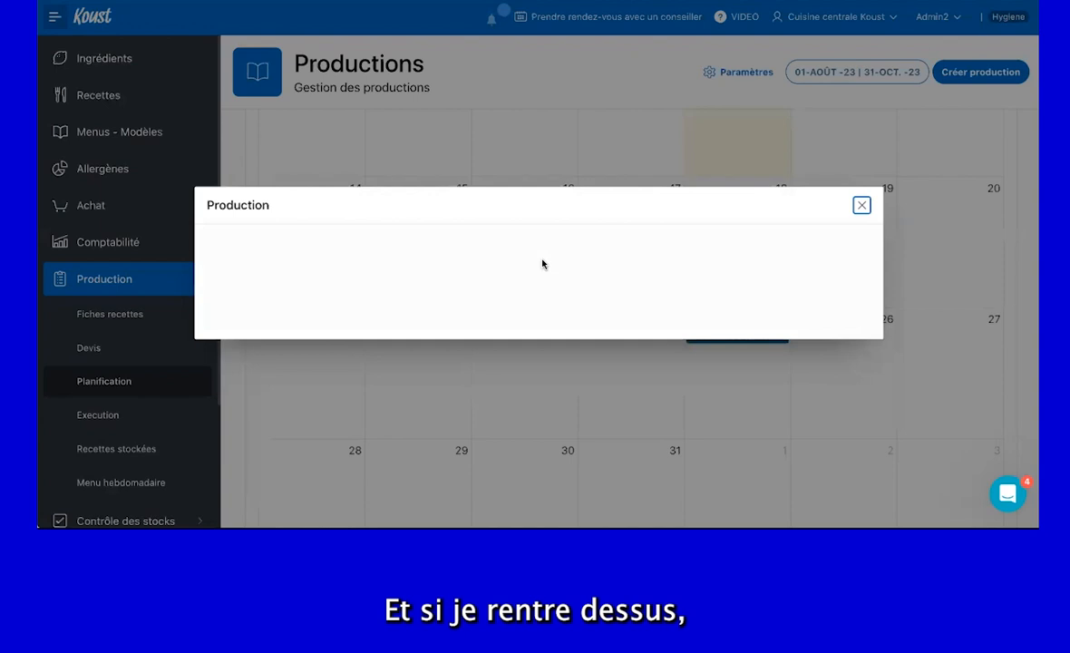
Examine the production's main recipes, deduced sub-recipes, costs and required ingredients.
scroll(485, 304, "down", 3)
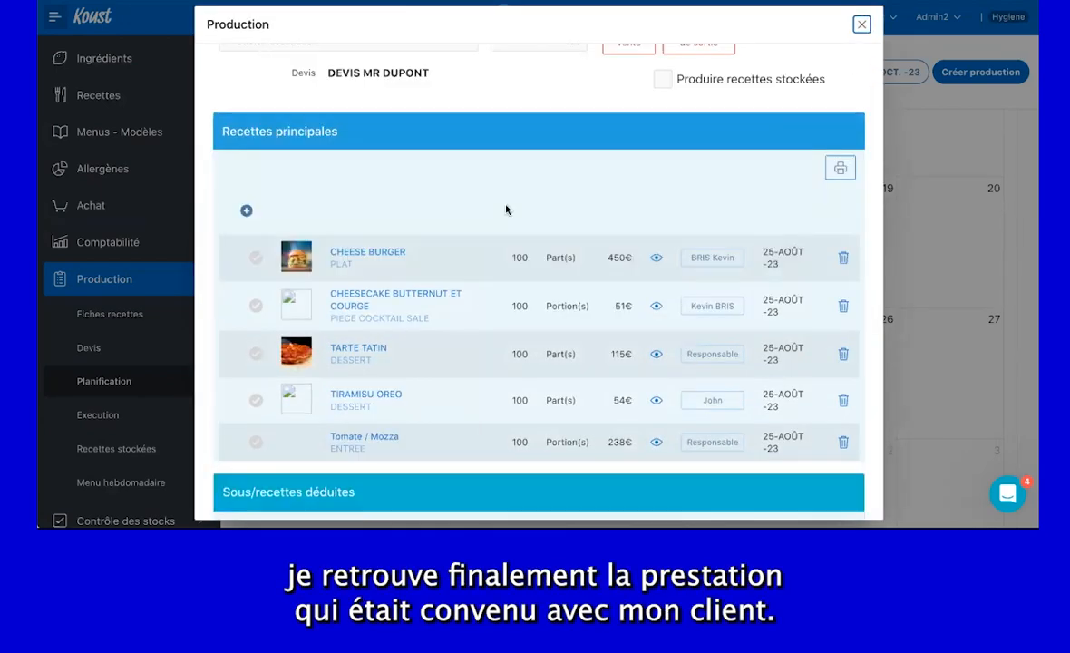
scroll(506, 210, "down", 10)
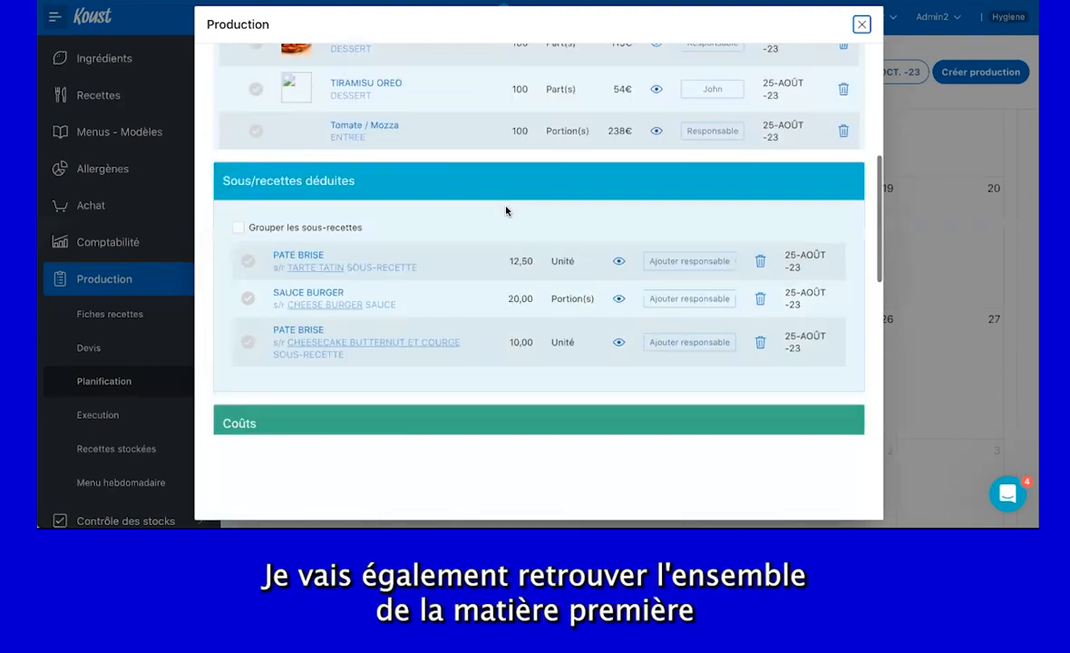
scroll(506, 211, "down", 3)
scroll(506, 211, "down", 3)
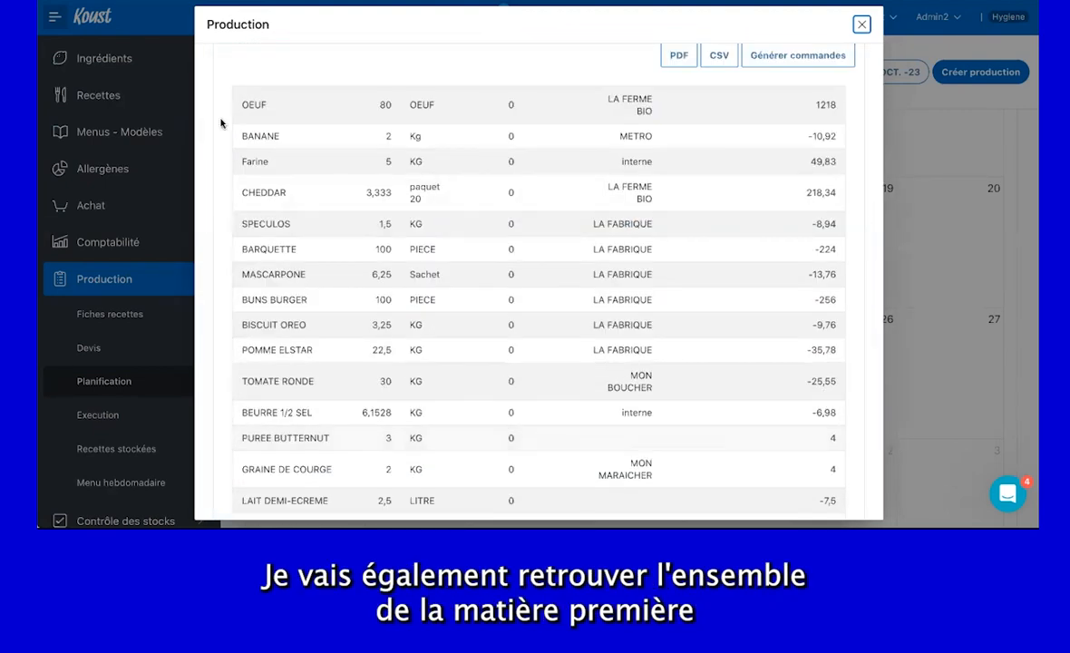
scroll(302, 416, "down", 2)
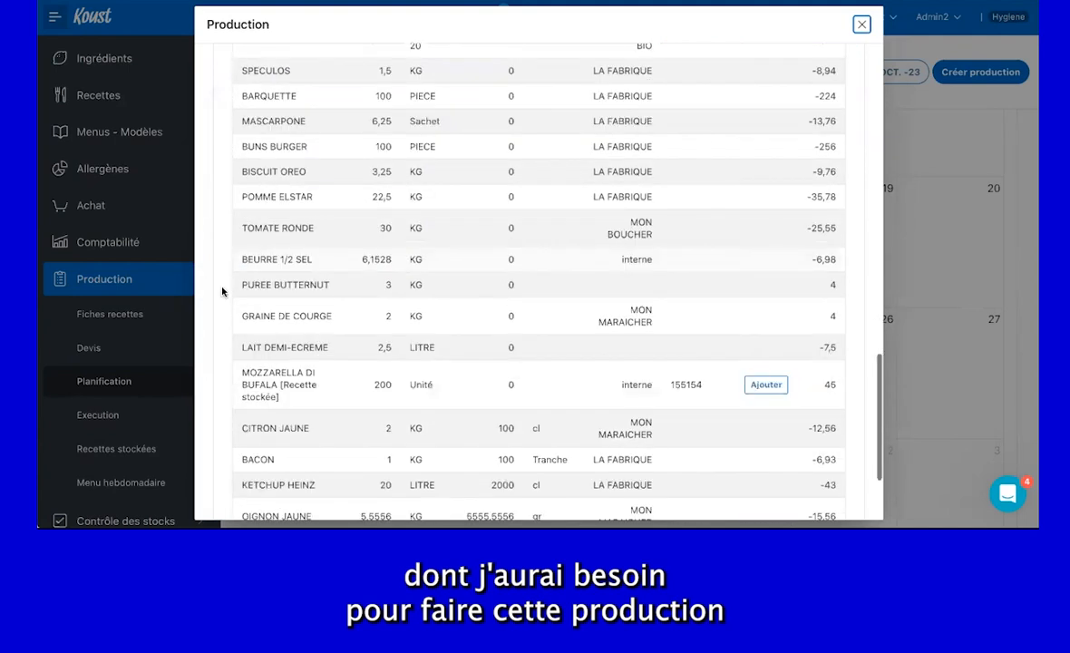
scroll(434, 376, "down", 2)
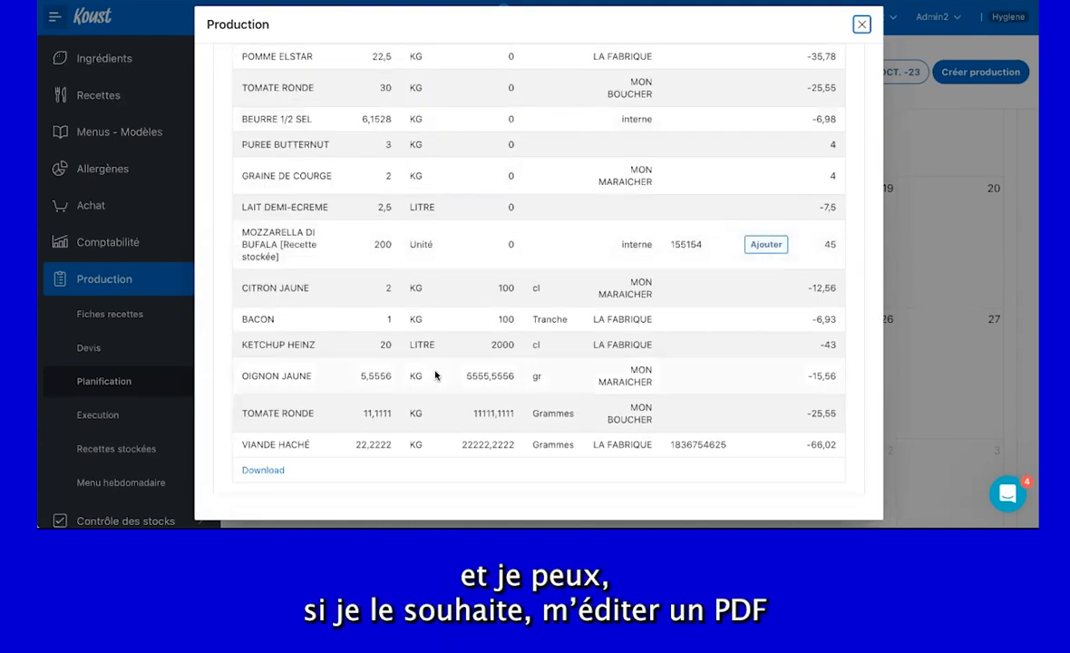
scroll(434, 376, "up", 6)
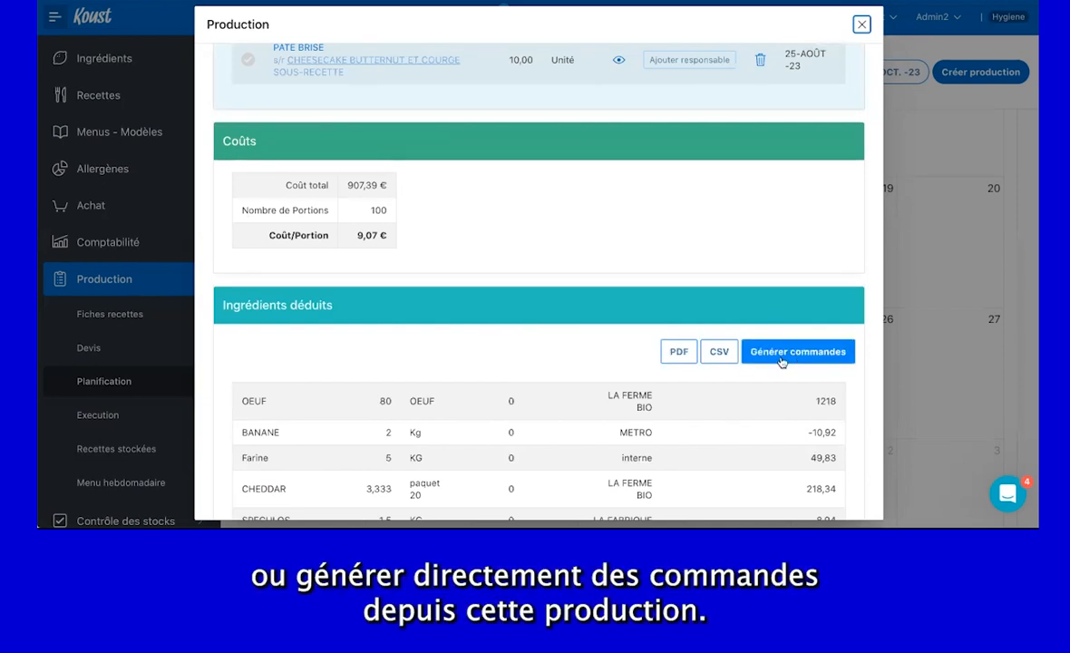
Generate the stock issue slip (bon de sortie) for the production.
scroll(555, 360, "up", 15)
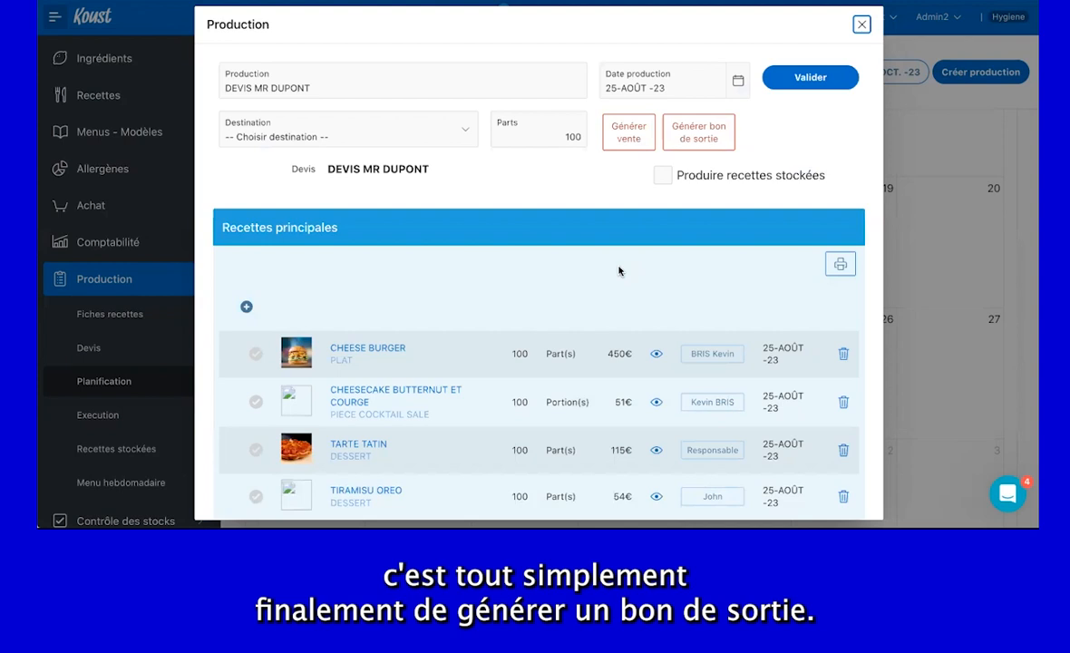
left_click(707, 141)
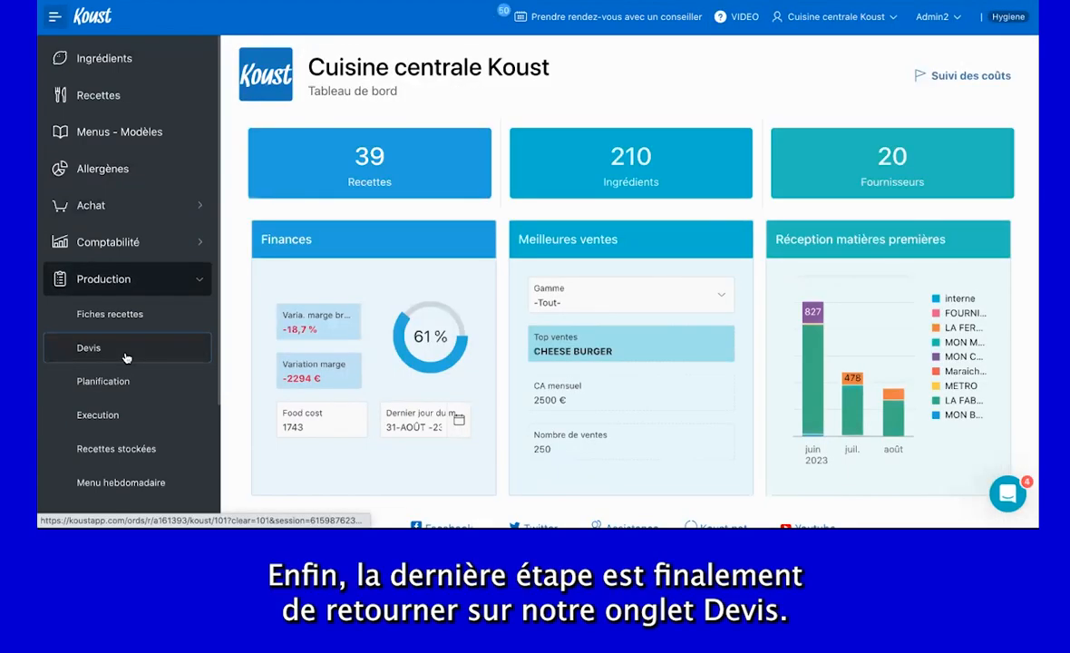
Return to the list of quotes and invoice the quote with the 25 August delivery date.
left_click(127, 355)
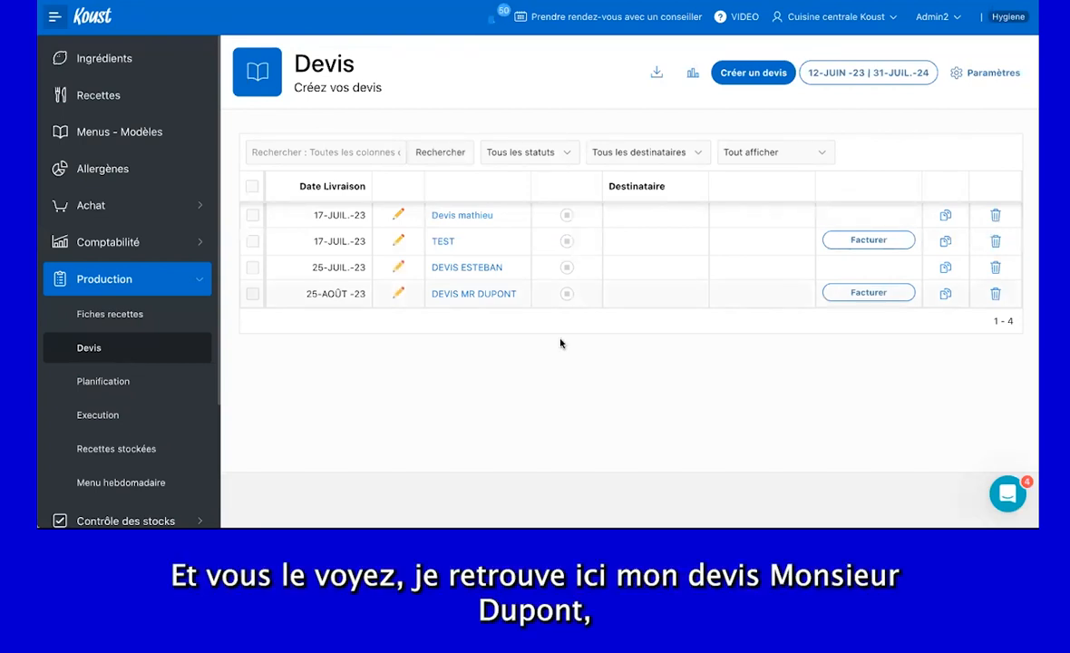
left_click(855, 295)
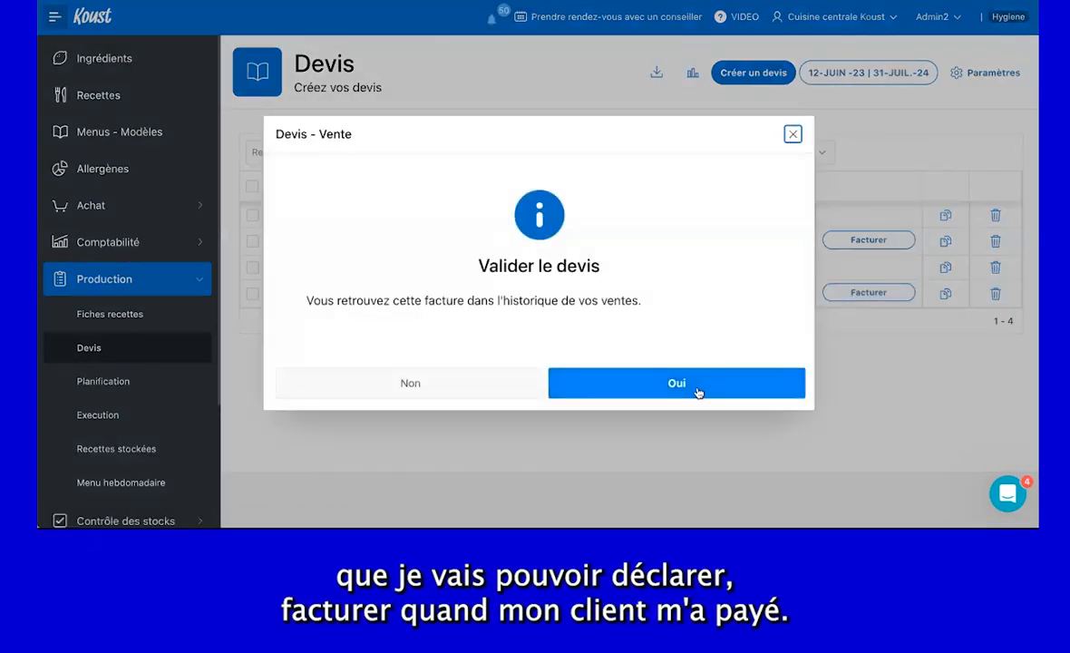
left_click(698, 390)
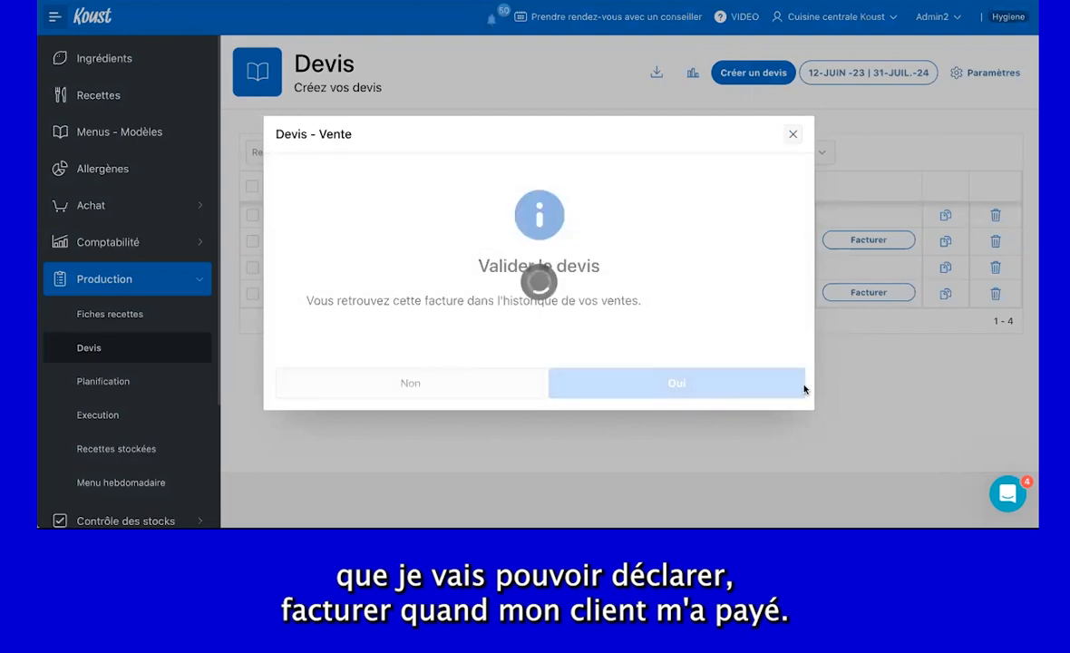